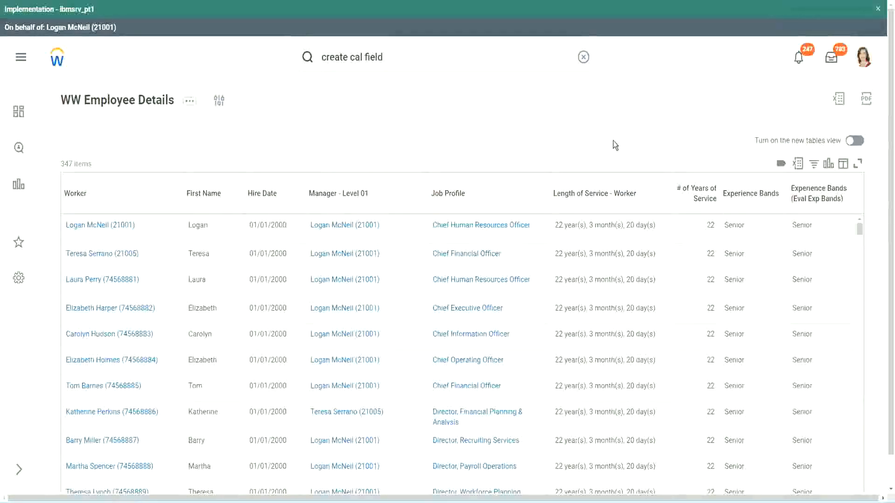
Step: Copy the name of the CF-WW-Eval Exp-Derive Experience Bands from Years of Service calculated field
click(776, 220)
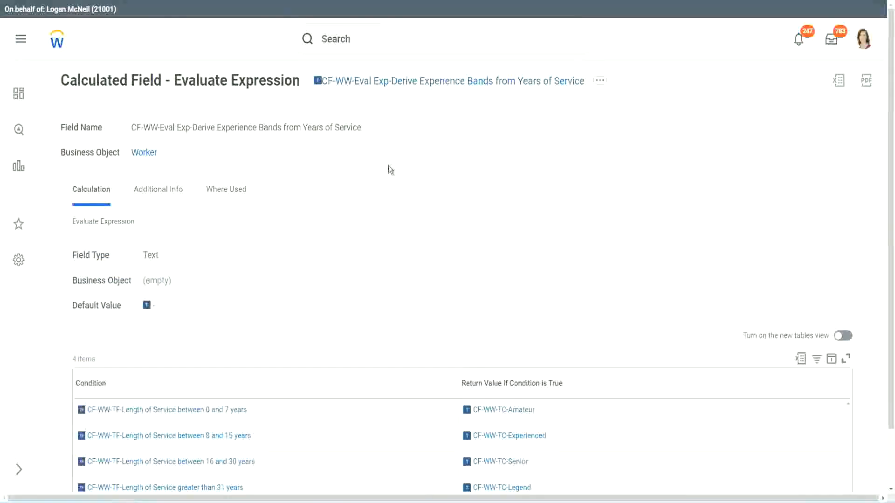
right_click(390, 83)
click(419, 139)
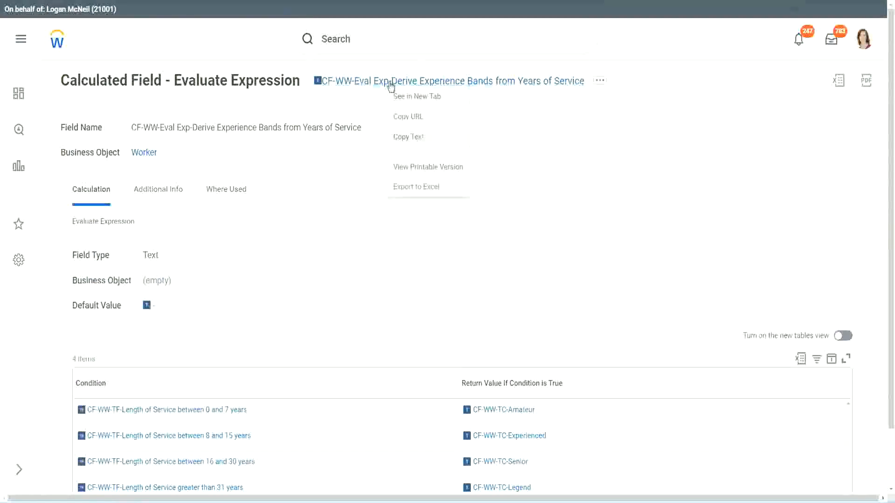
Step: Search for "create calc field" and open the Create Calculated Field task
click(375, 42)
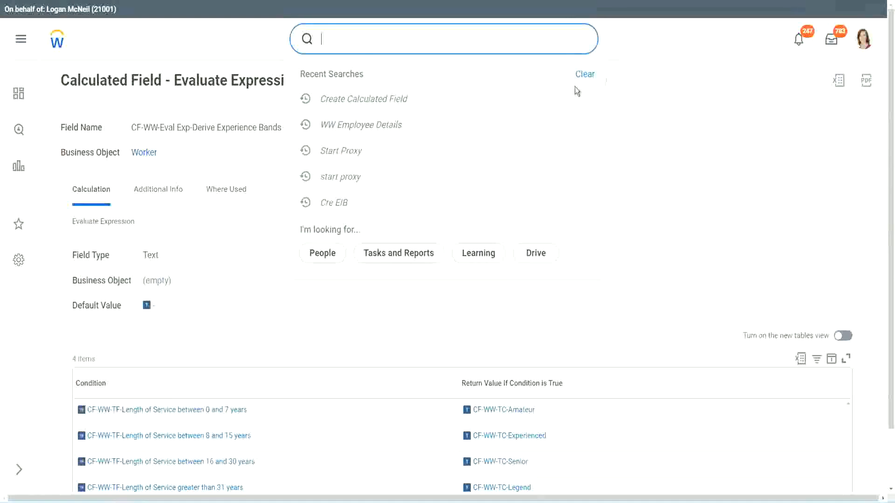
key(Escape)
click(354, 36)
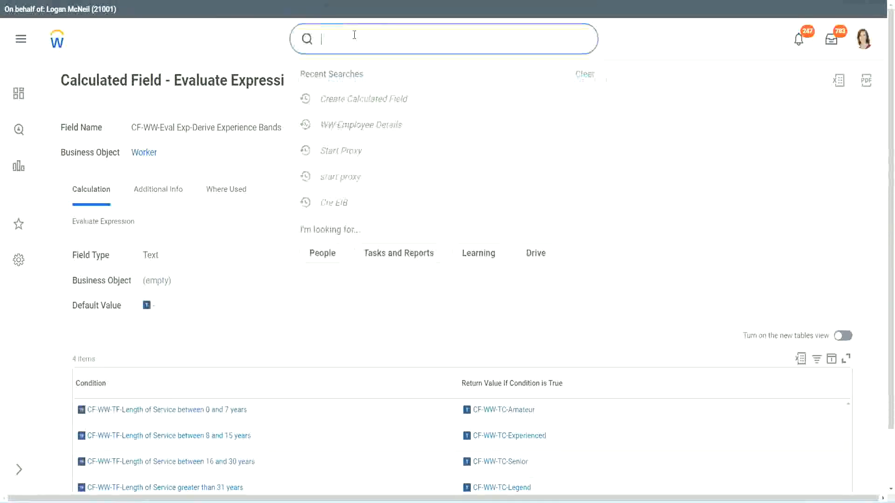
text(create calc)
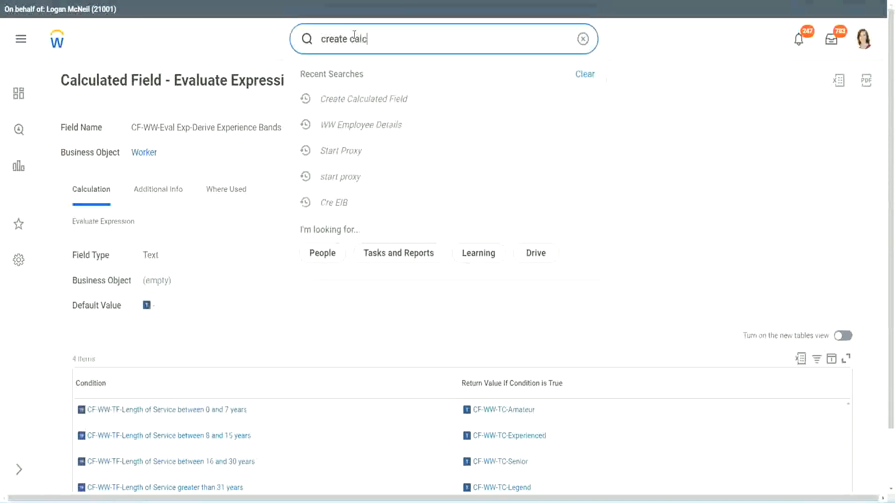
text( field)
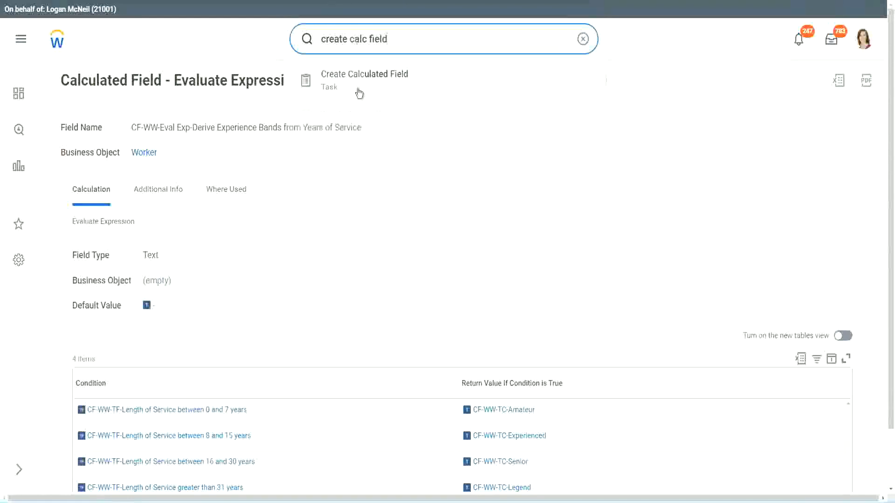
click(371, 85)
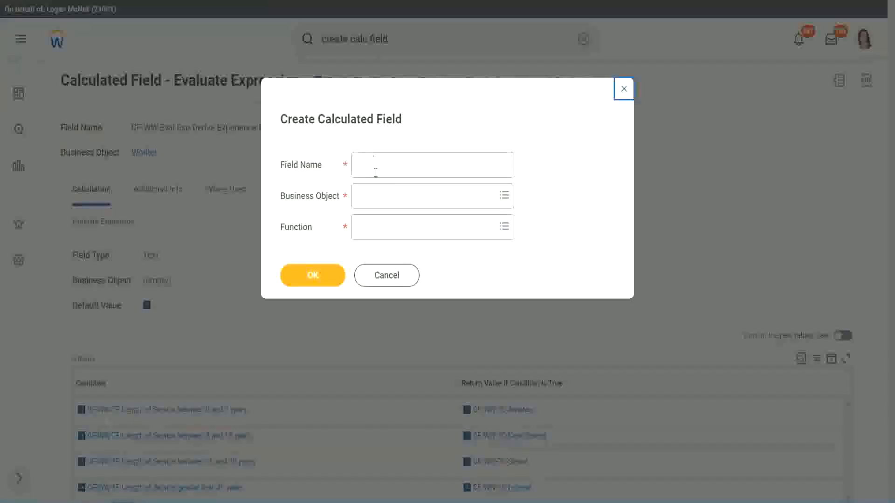
Step: Name the new calculated field "CF-WW-LRB-Identify Experience Bands from years of Service"
click(376, 166)
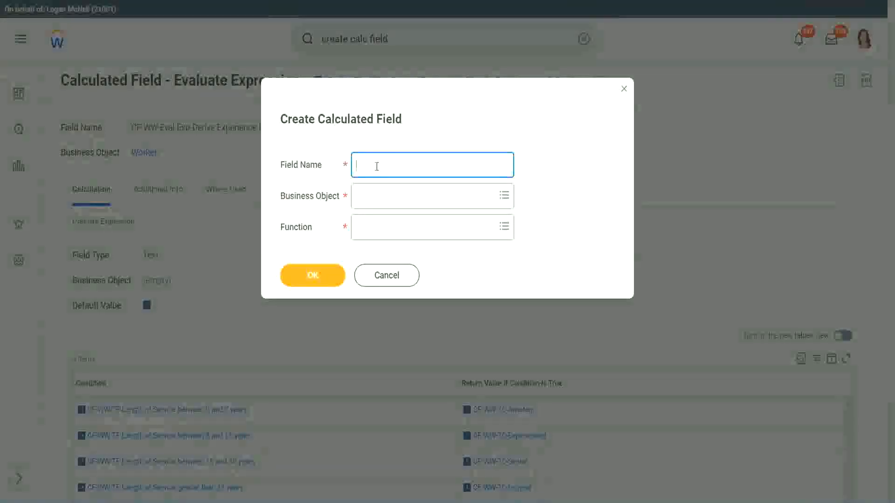
text(CF)
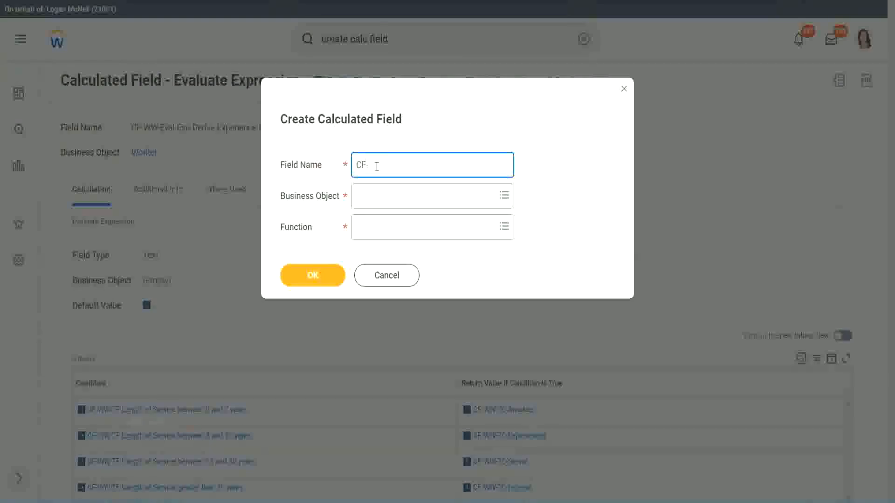
text(-WW-LRB-Identify Exe)
key(BackSpace)
text(perien)
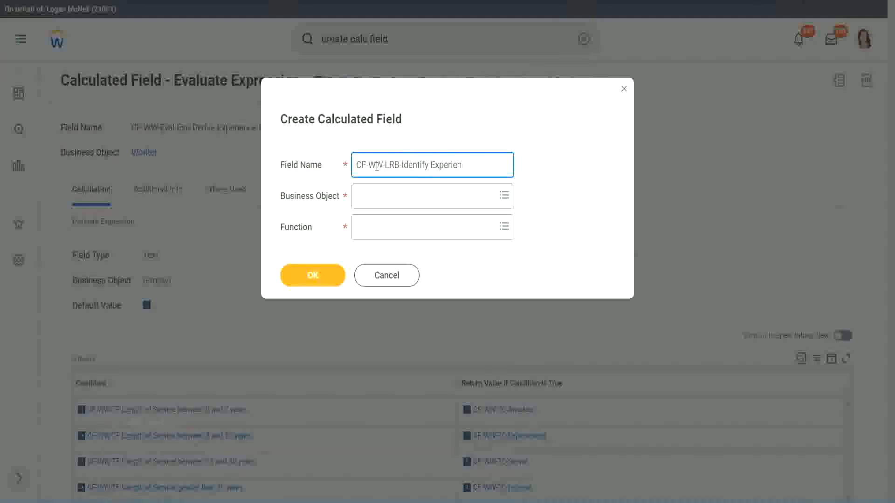
text(ce Bands from years of Service)
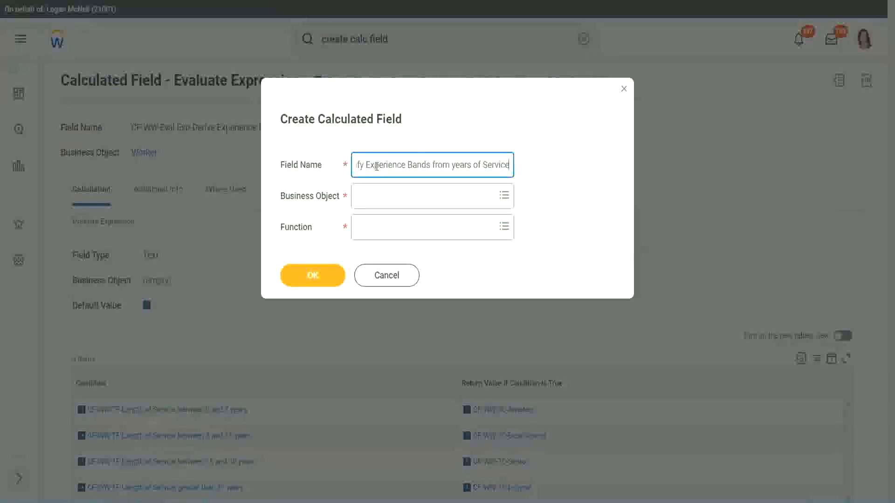
key(Tab)
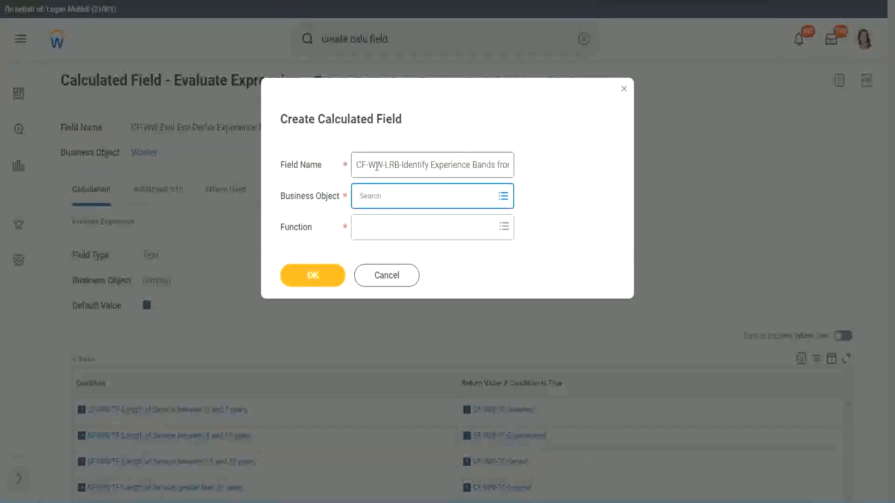
Step: Set the business object to Worker and the function to Lookup Range Band, and confirm the new field
text(worker)
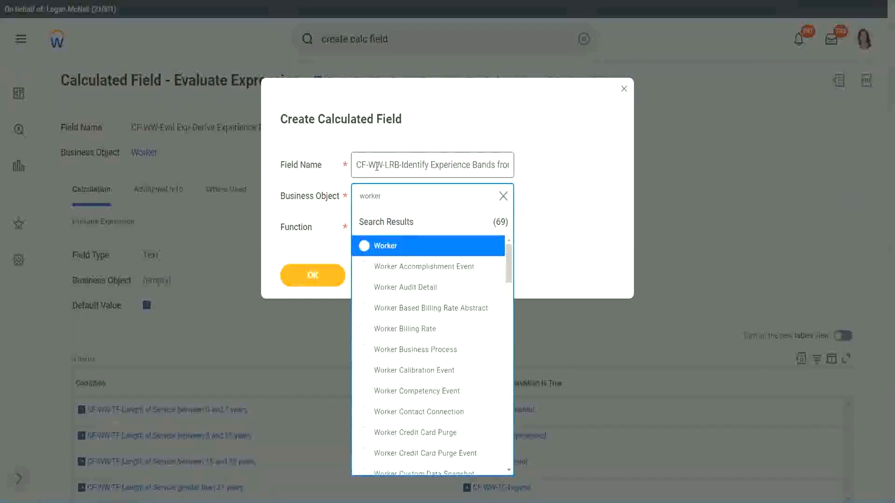
key(Return)
key(Tab)
text(l)
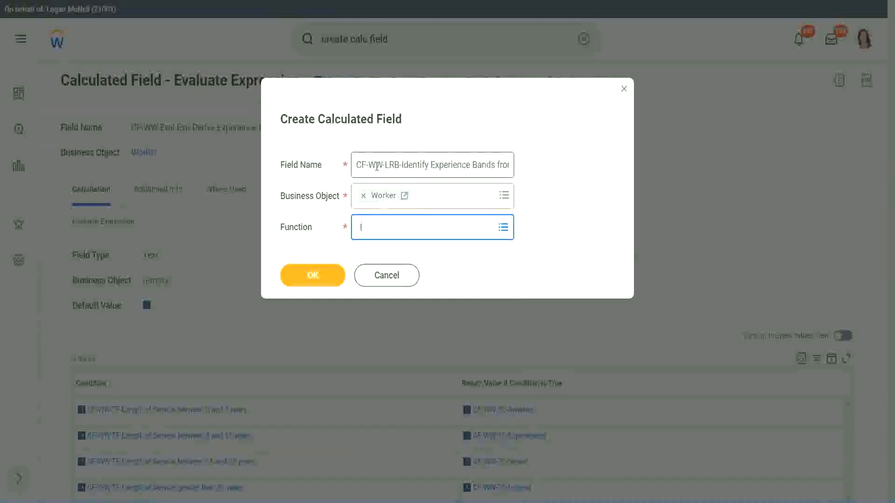
text(rb)
key(Return)
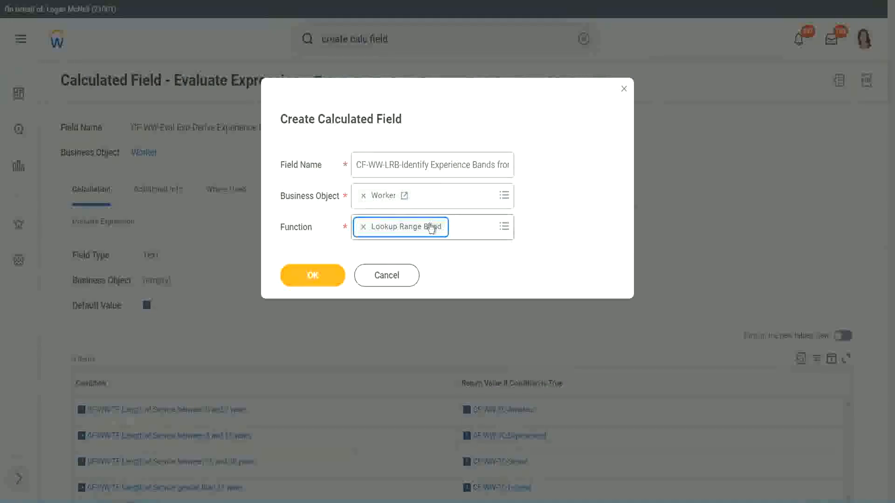
click(321, 276)
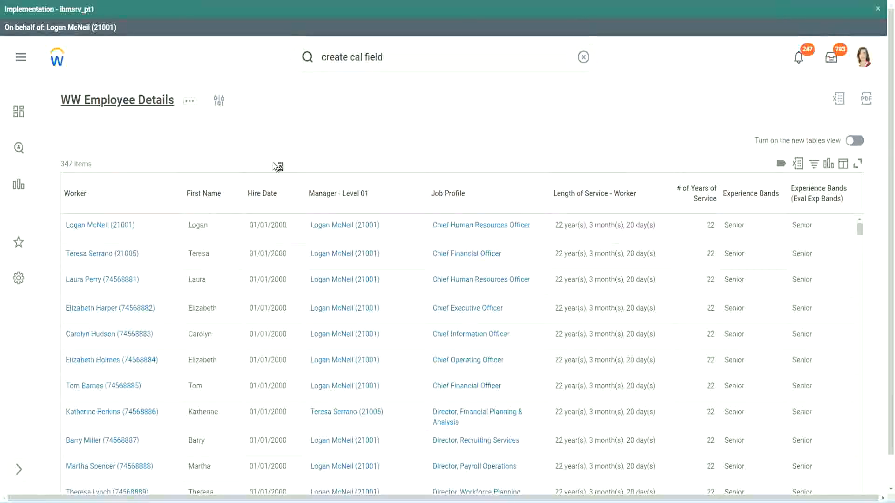
Step: Copy CF-WW-Convert Text To Number-Number of Years from Length of Service from the WW Employee Details report definition and use it as the source field
click(319, 284)
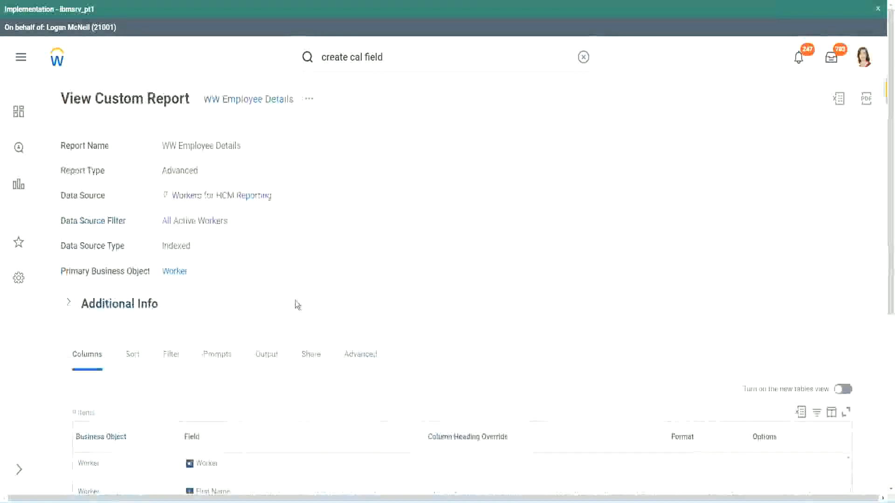
scroll(295, 336, down, 5)
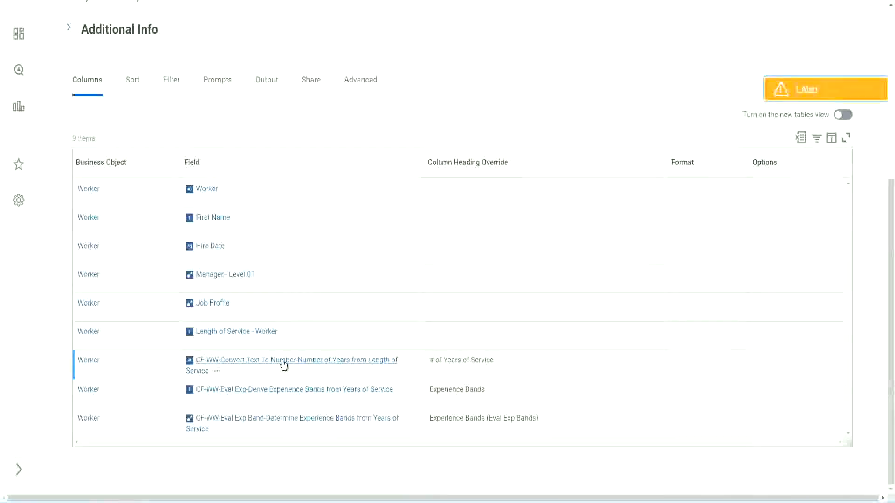
right_click(282, 365)
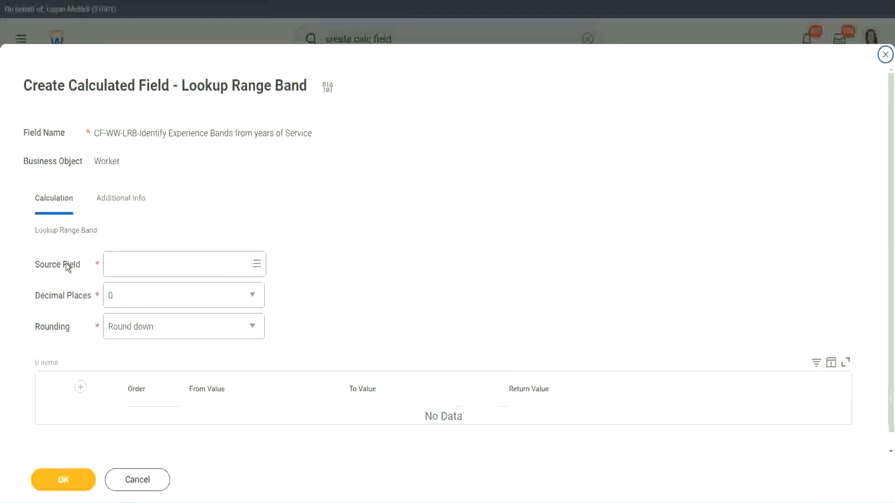
click(139, 264)
key(Return)
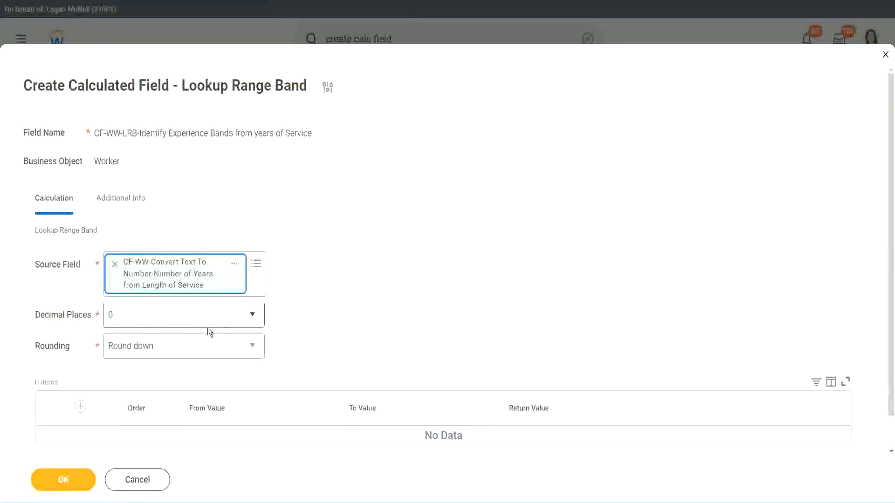
Step: Set the decimal places to 0 and the rounding to Round for the lookup range band
click(175, 320)
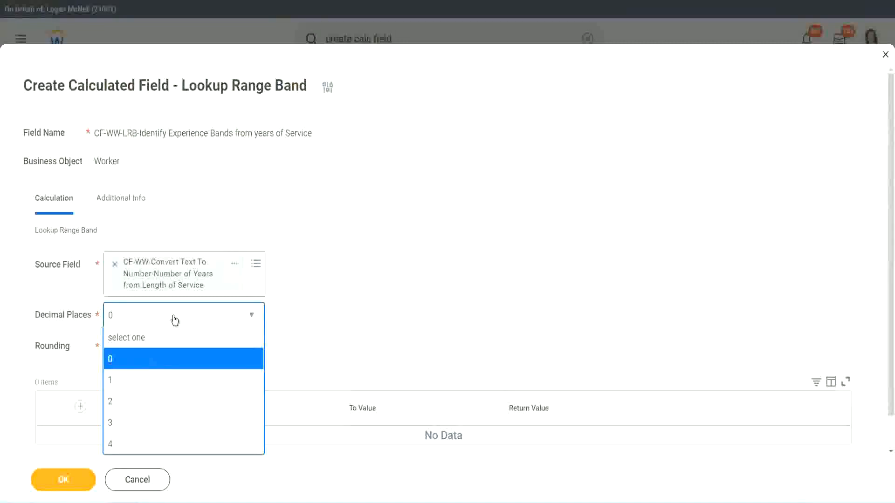
click(113, 364)
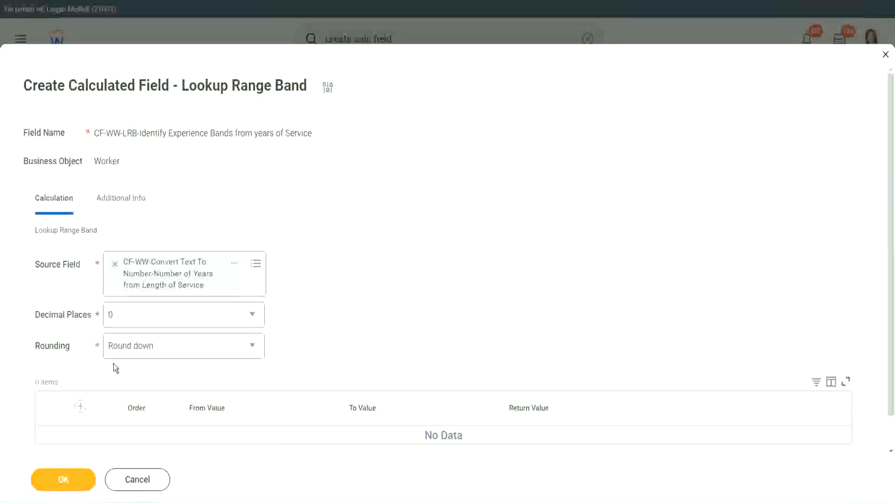
click(144, 350)
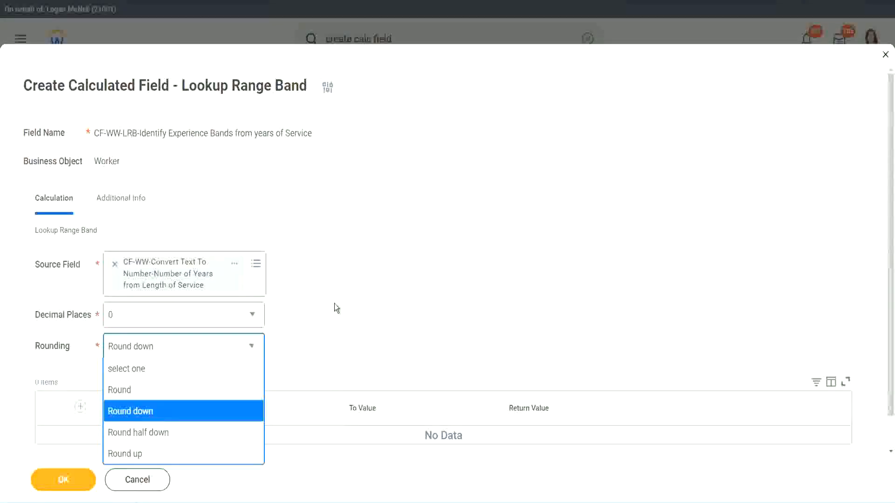
click(315, 343)
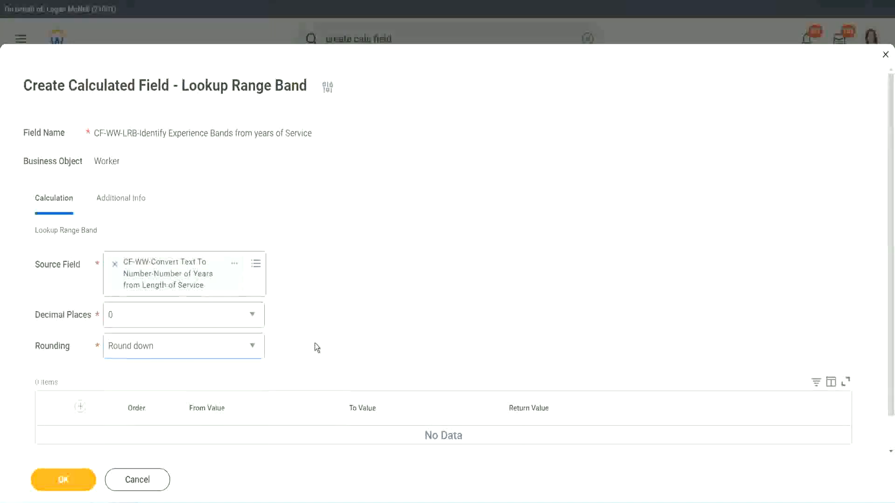
click(154, 350)
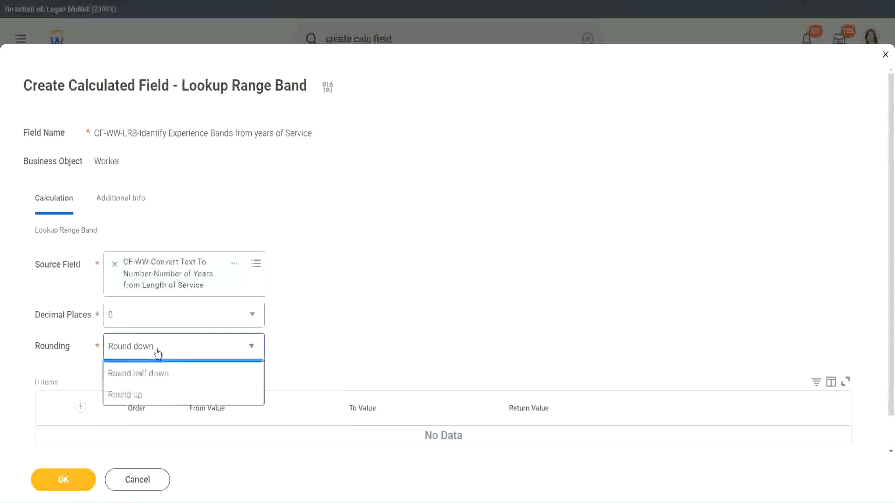
click(148, 390)
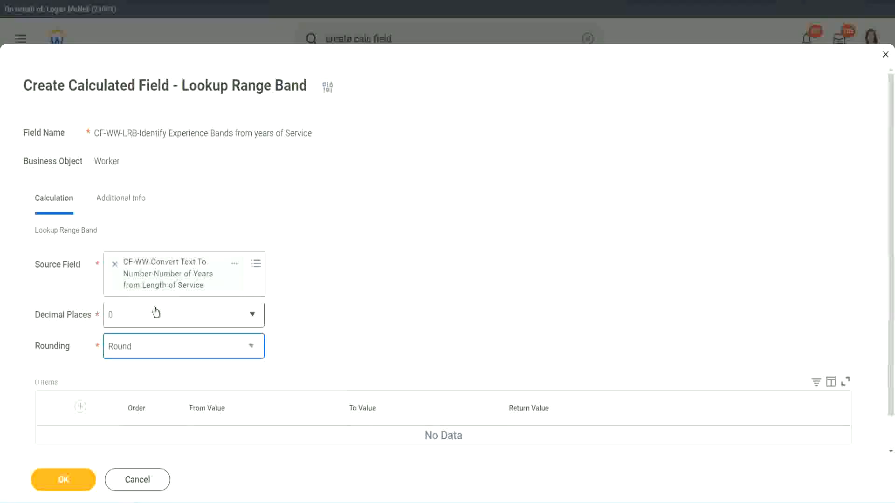
Step: Add a range row from 0 to 7 with the return value "Amateur"
click(82, 407)
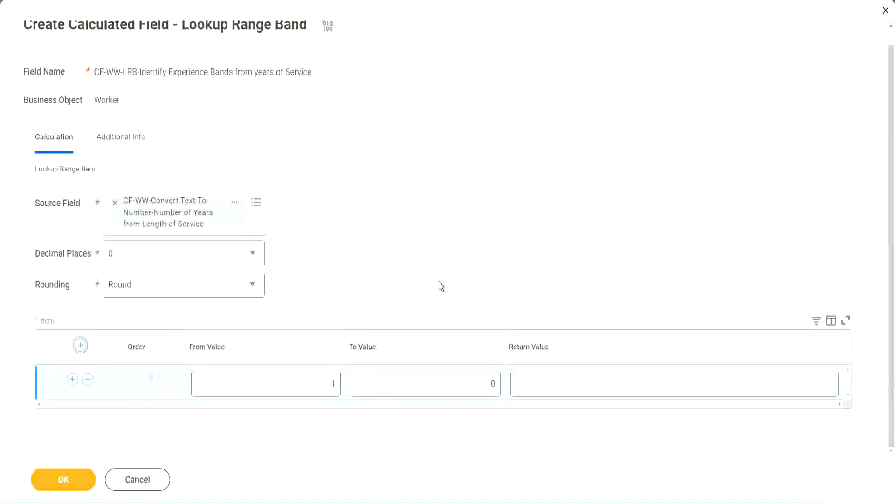
double_click(328, 387)
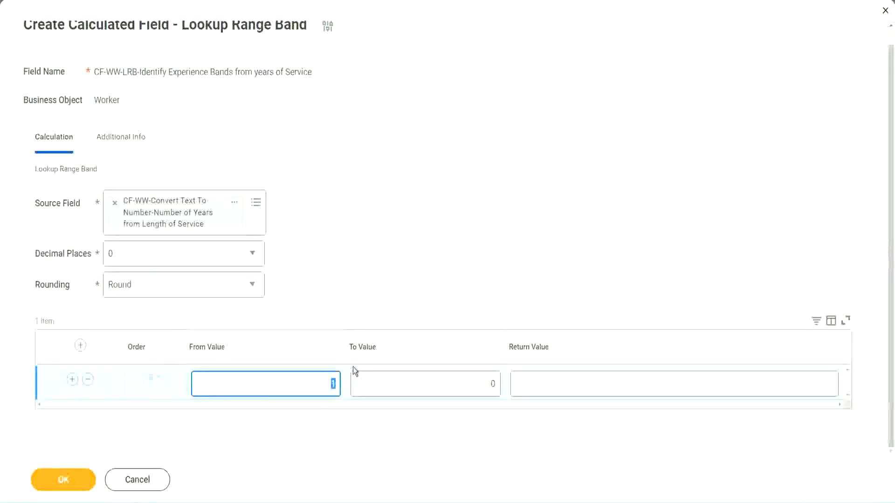
text(0)
key(Tab)
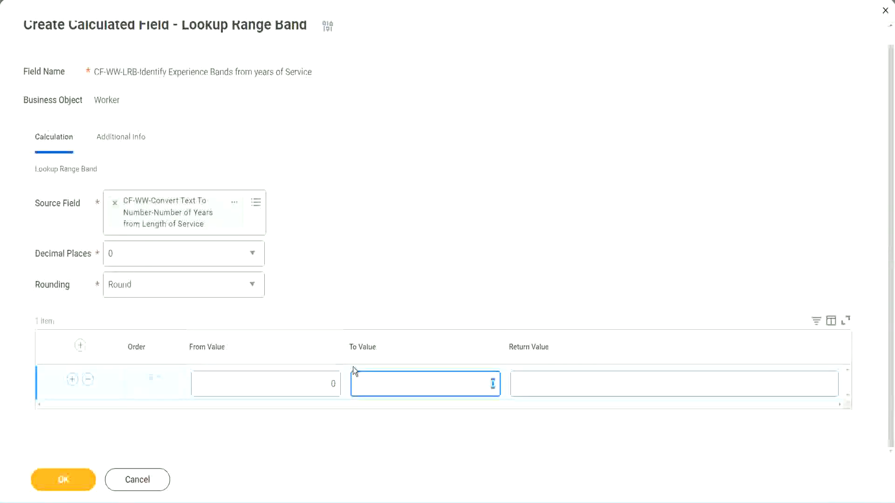
text(7)
key(Tab)
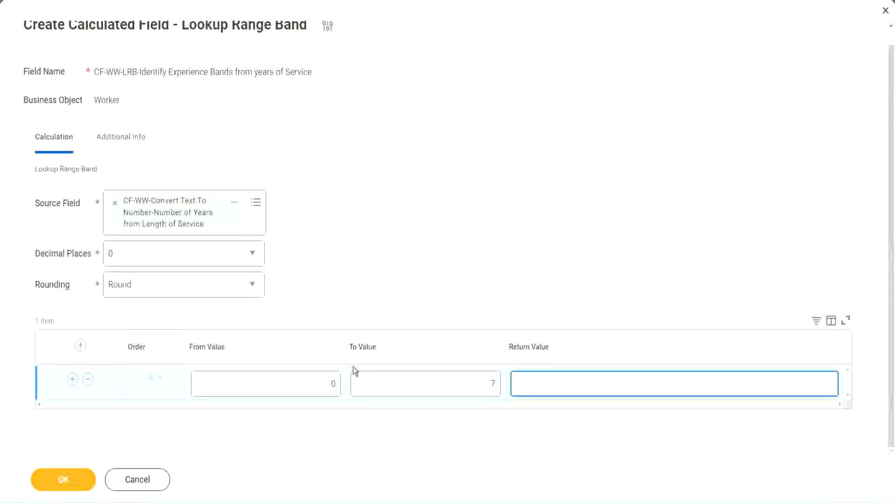
text(Amateur)
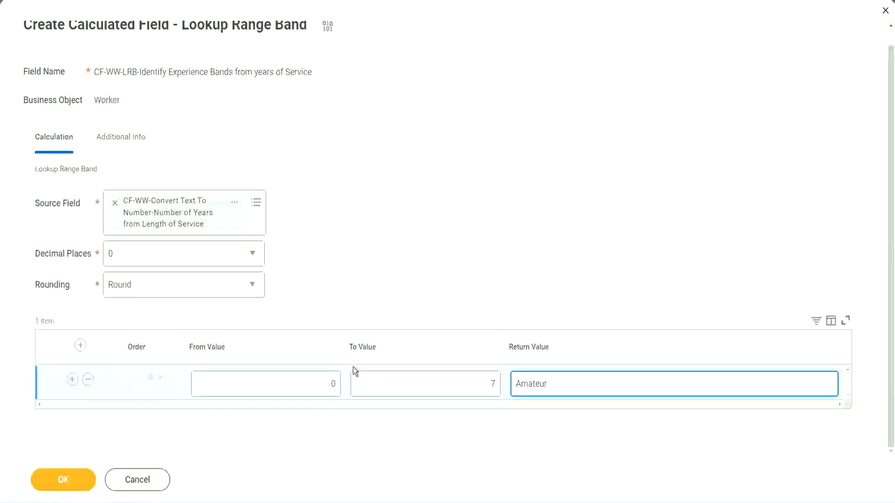
click(310, 390)
click(479, 376)
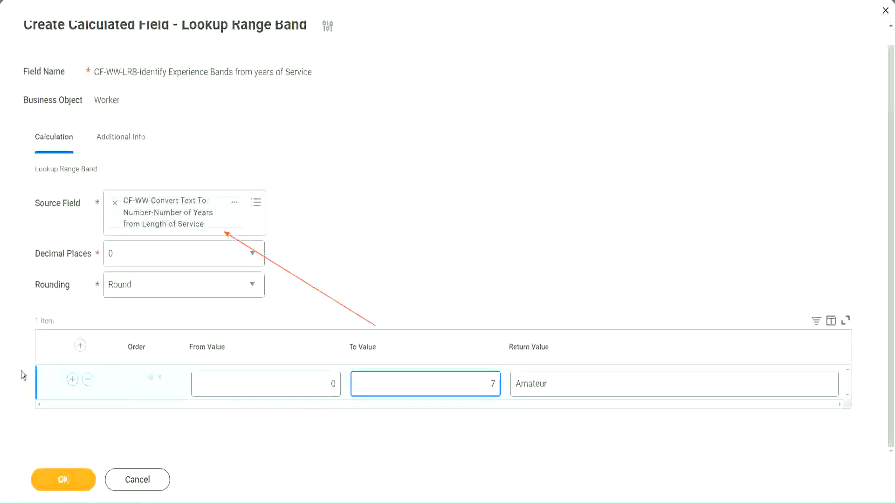
Step: Add a second range row from 8 to 15 with the return value "Experienced"
click(72, 380)
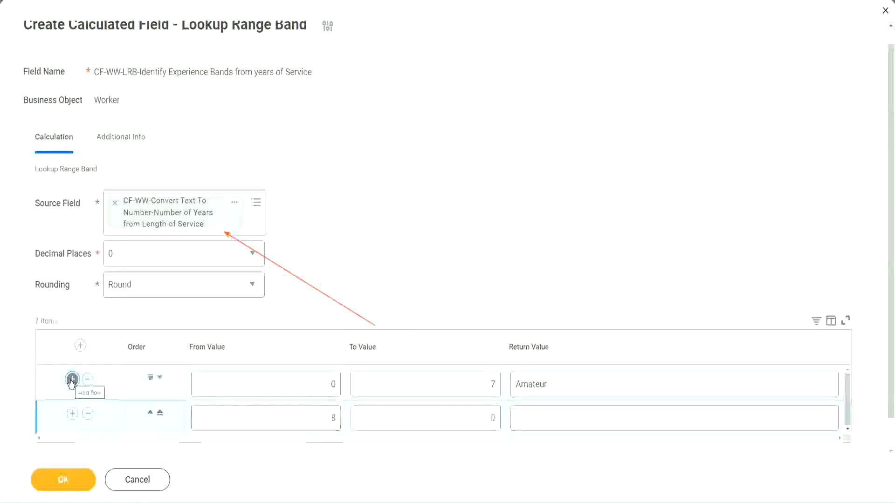
click(339, 419)
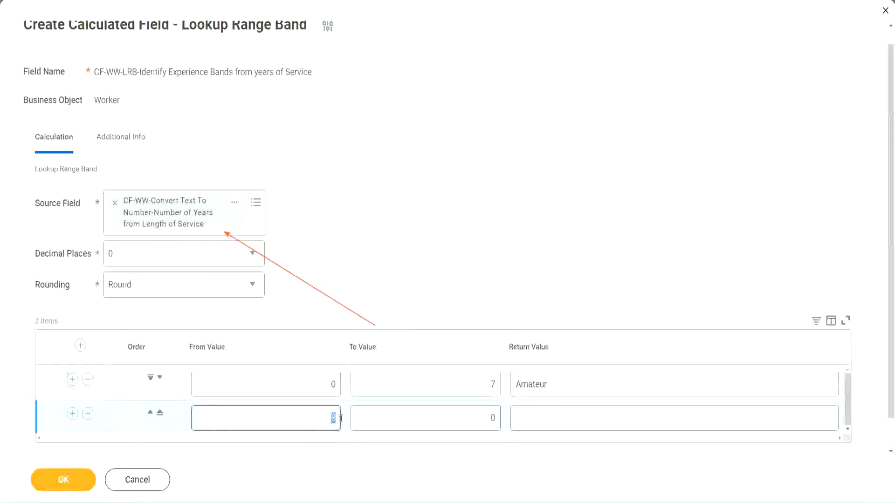
click(323, 389)
click(487, 387)
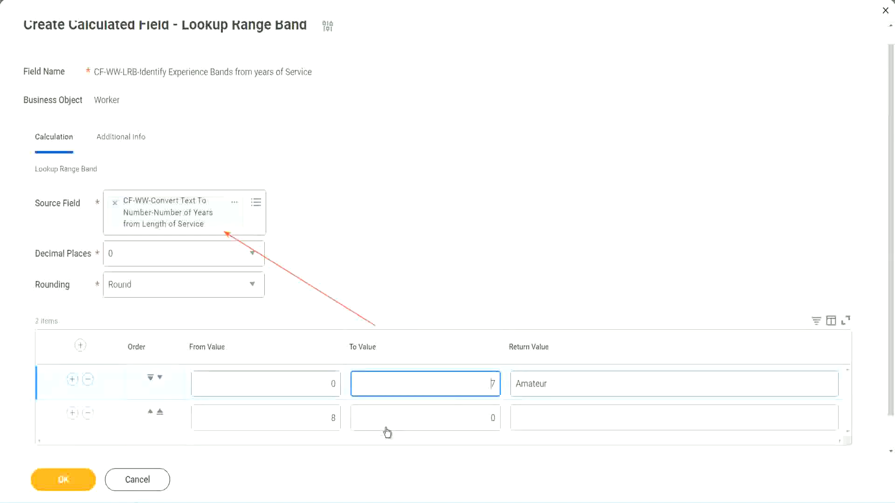
click(318, 421)
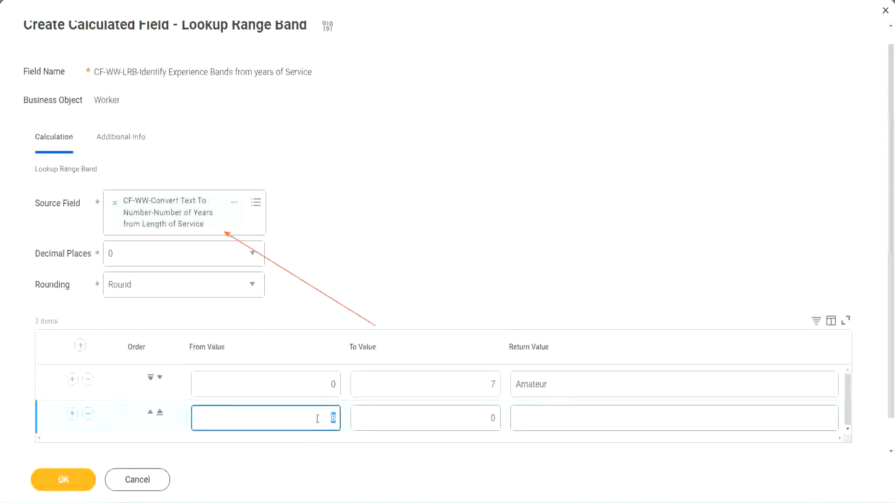
click(485, 419)
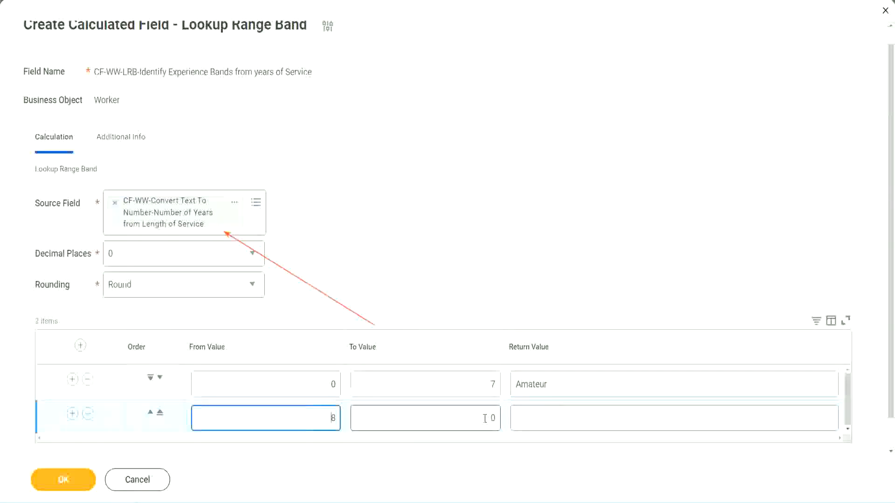
click(485, 418)
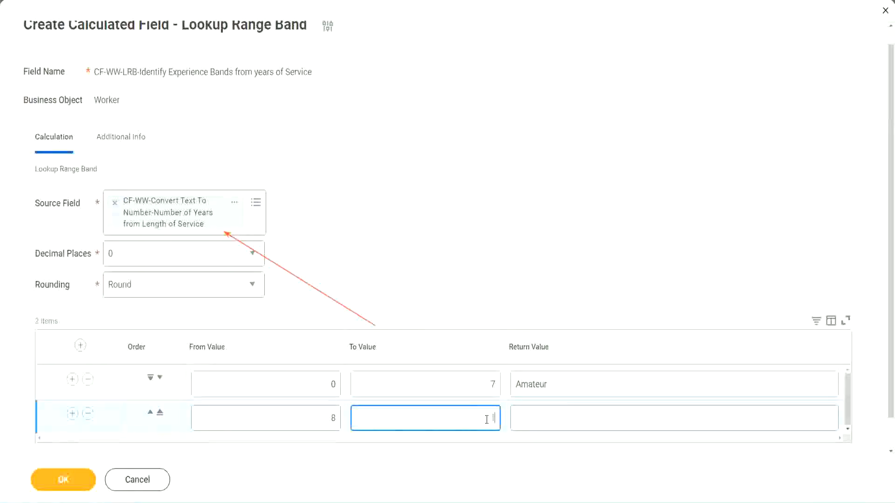
text(15)
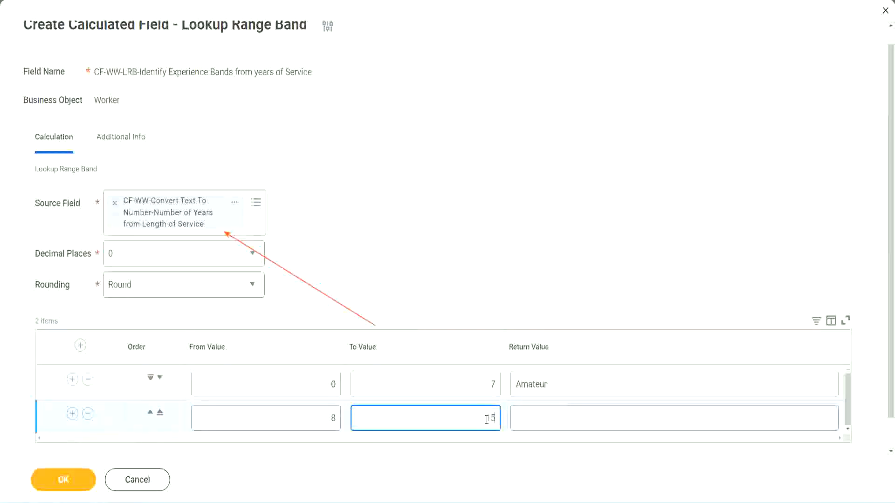
click(551, 416)
text(Ex)
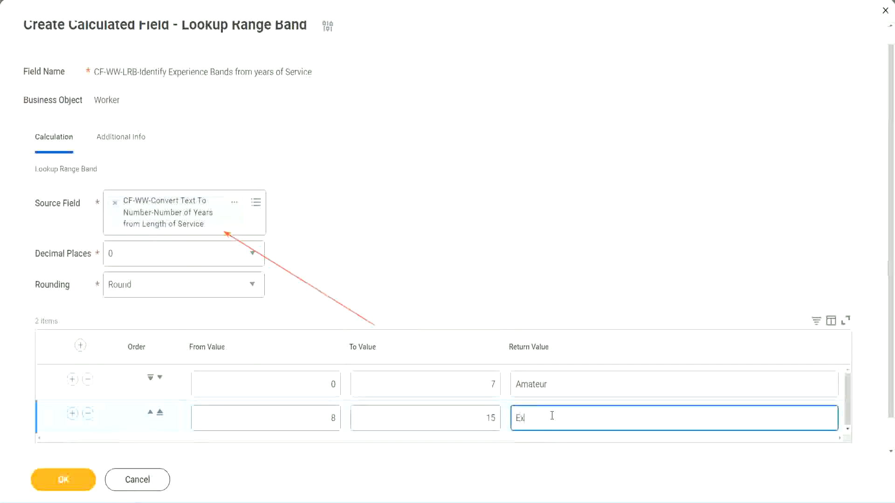
text(perienced)
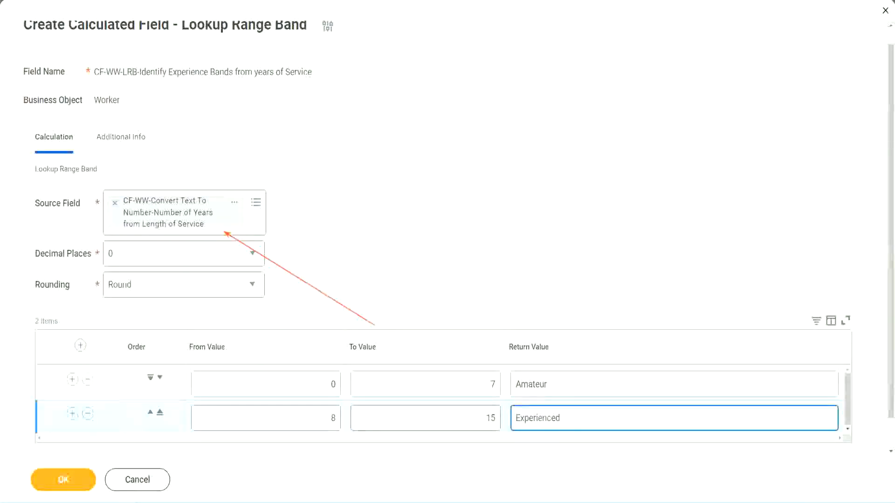
Step: Add a third range row from 16 to 30 with the return value "Senior"
click(73, 413)
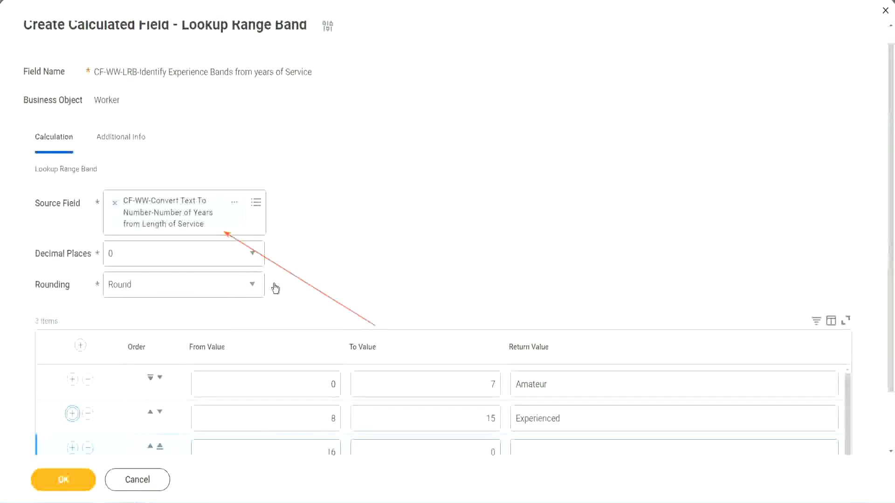
scroll(274, 288, down, 2)
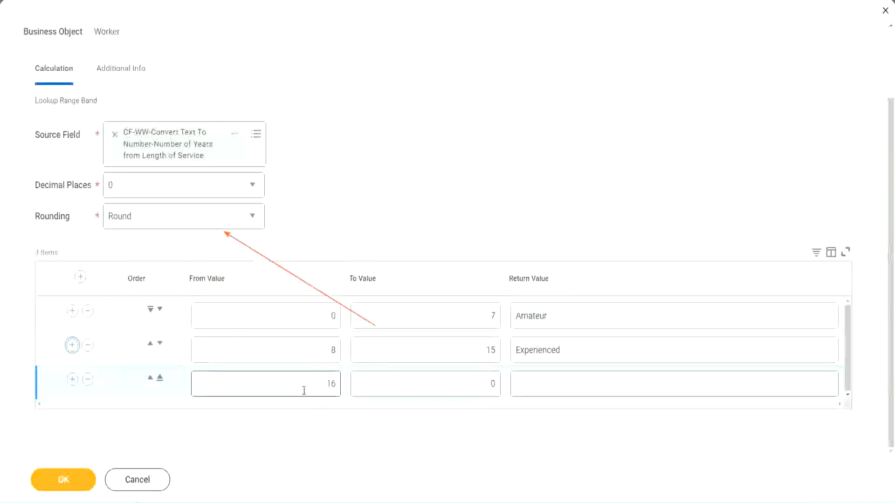
click(449, 385)
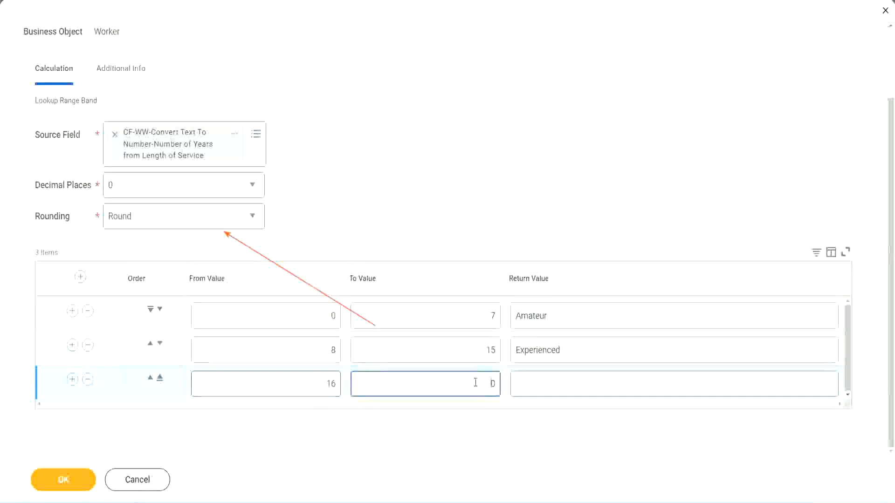
text(3)
key(Tab)
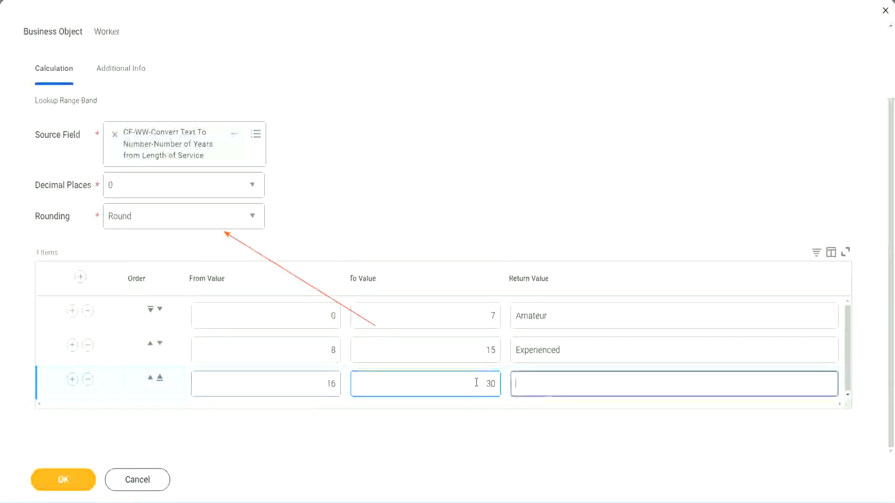
text(L)
key(BackSpace)
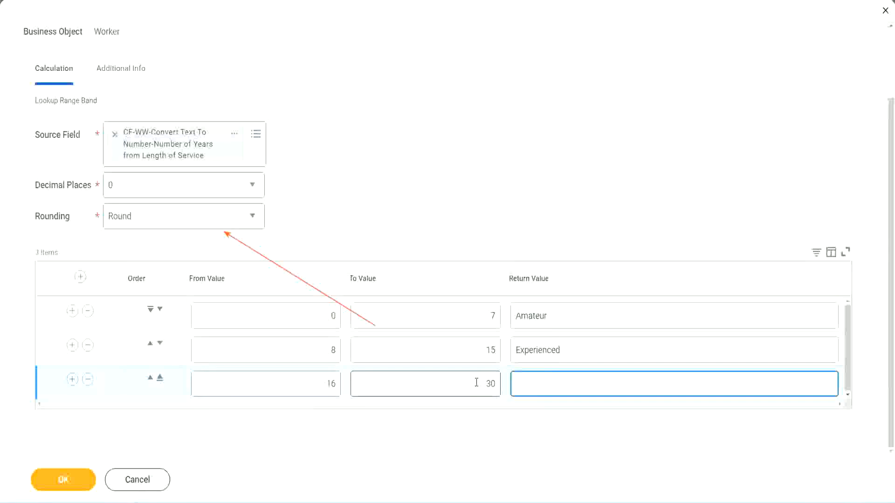
text(Senior)
Step: Add a fourth range row from 31 to 1000 with the return value "Legend"
click(72, 380)
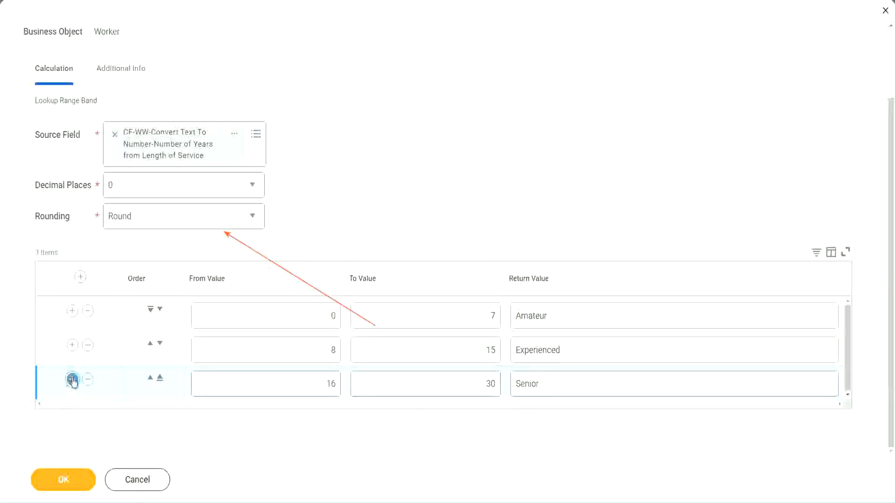
scroll(170, 353, down, 1)
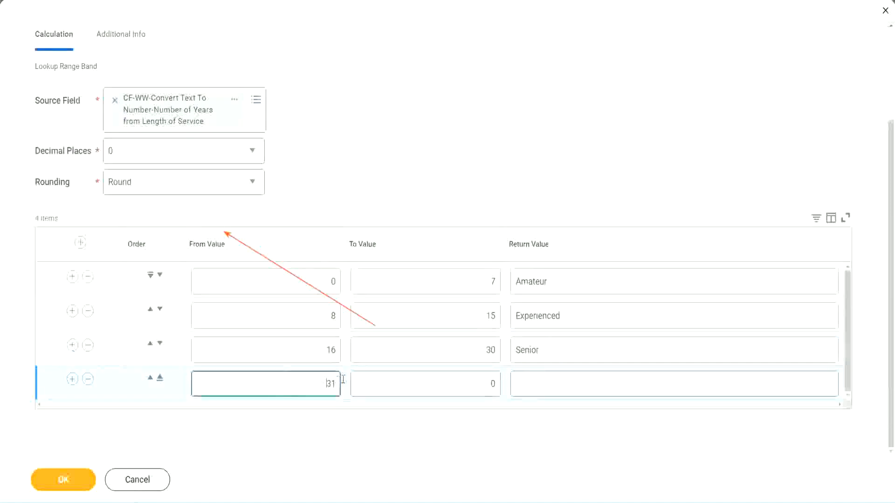
double_click(301, 378)
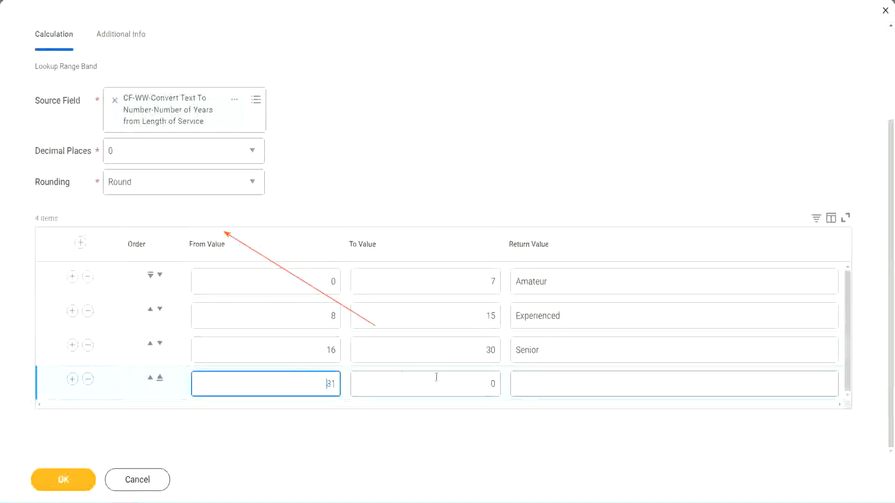
click(482, 385)
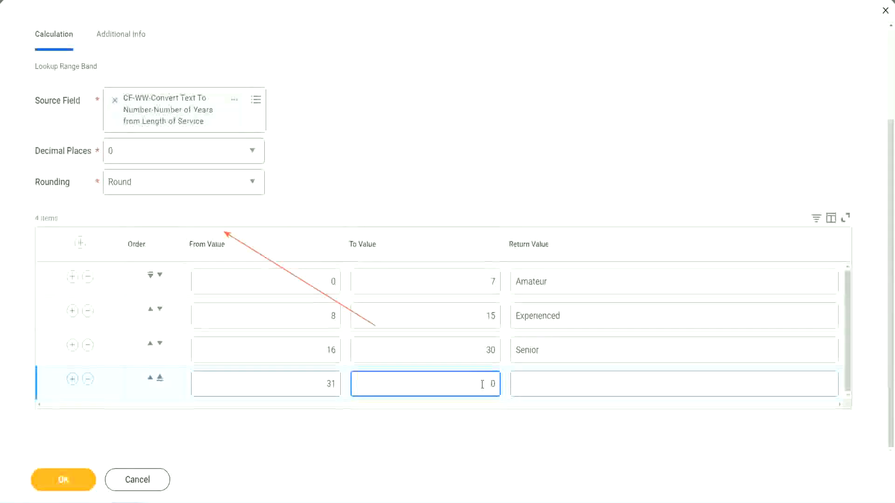
text(1000)
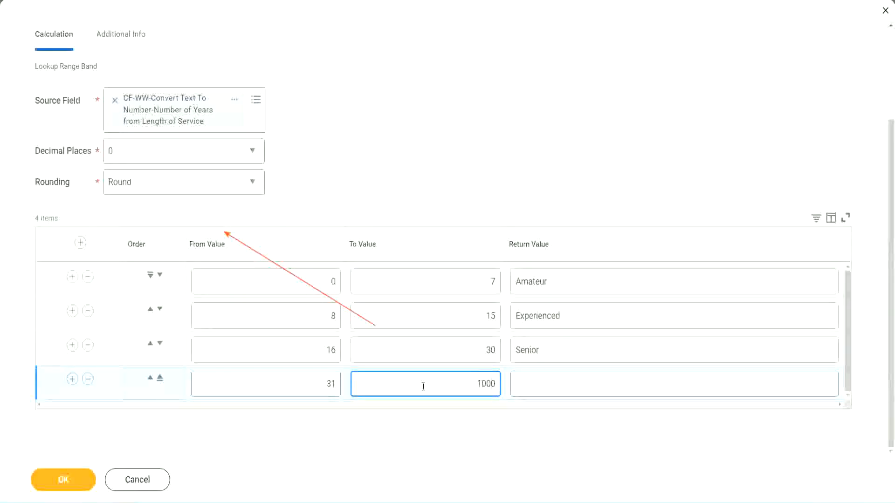
drag(464, 380, 510, 381)
drag(475, 380, 501, 382)
click(559, 385)
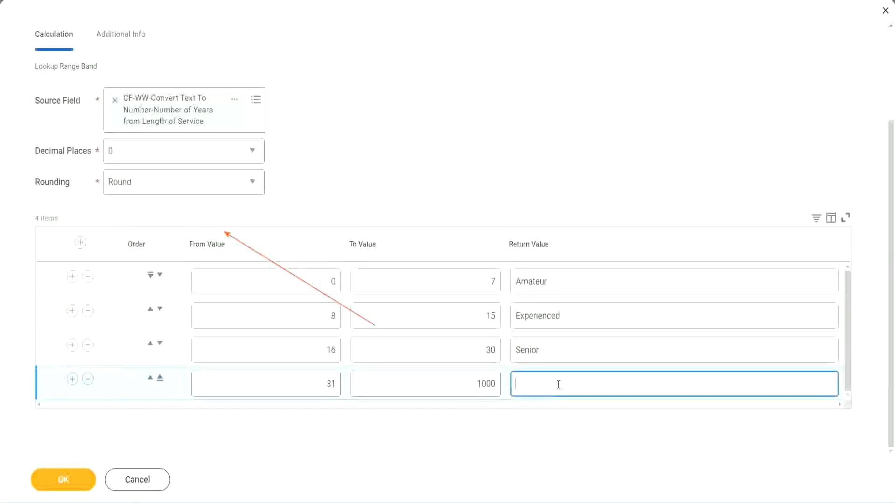
text(Legend)
click(417, 154)
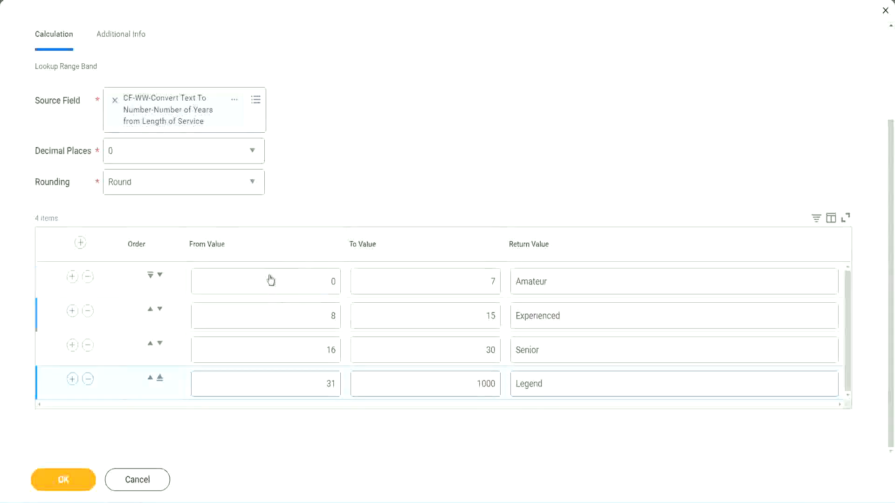
Step: Review the from, to and return values of the four experience band rows
click(581, 280)
click(578, 317)
click(564, 358)
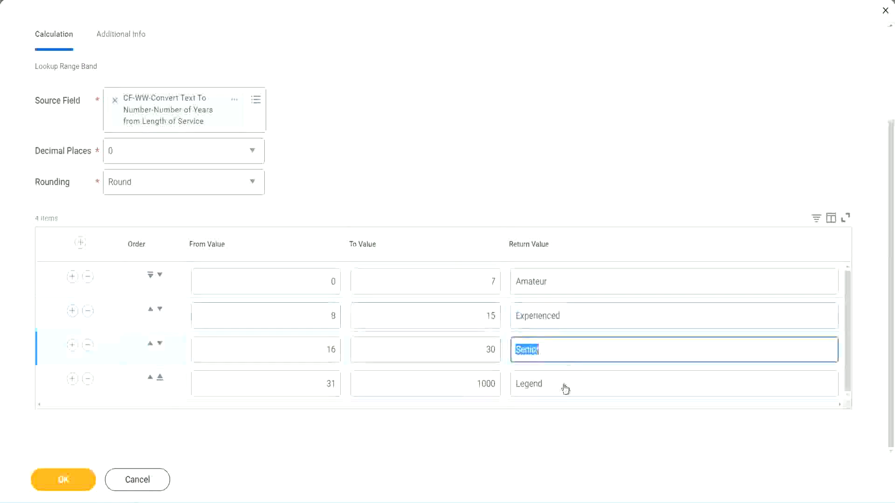
click(564, 384)
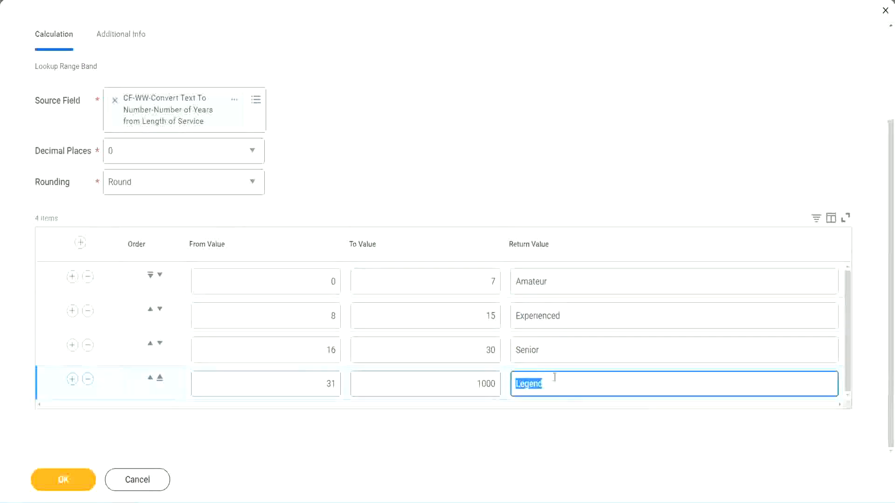
click(285, 286)
click(459, 273)
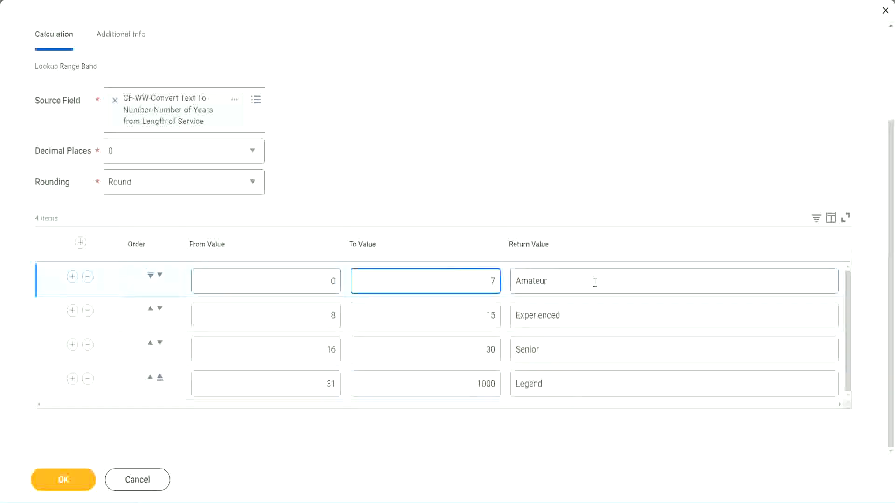
click(593, 281)
click(580, 314)
click(566, 353)
click(563, 385)
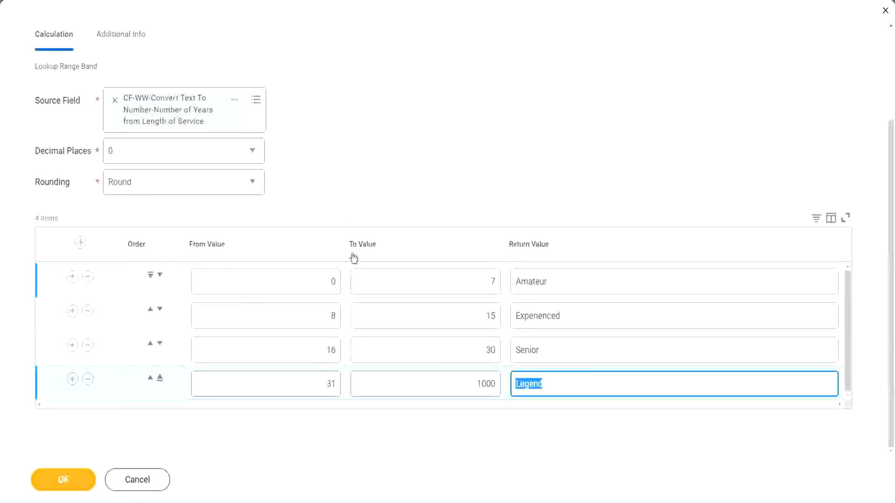
click(415, 196)
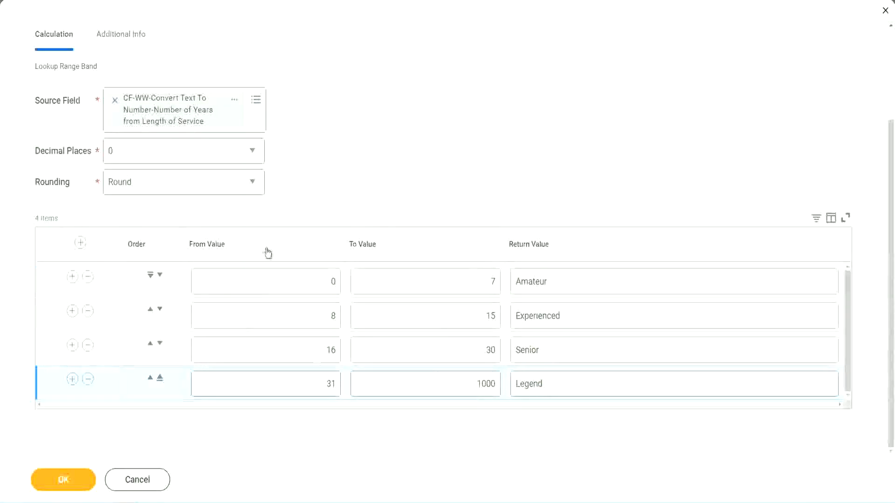
Step: Save the lookup range band calculated field and use the context options on its link in the save confirmation
click(62, 479)
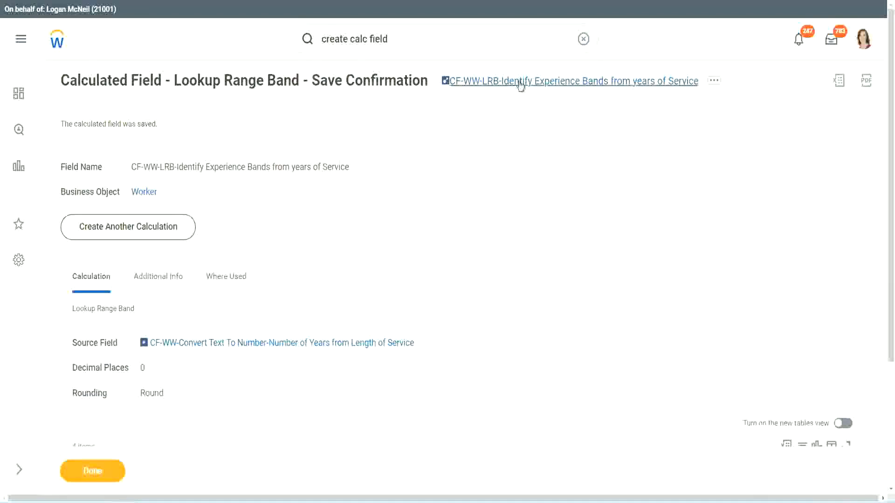
right_click(519, 88)
click(530, 138)
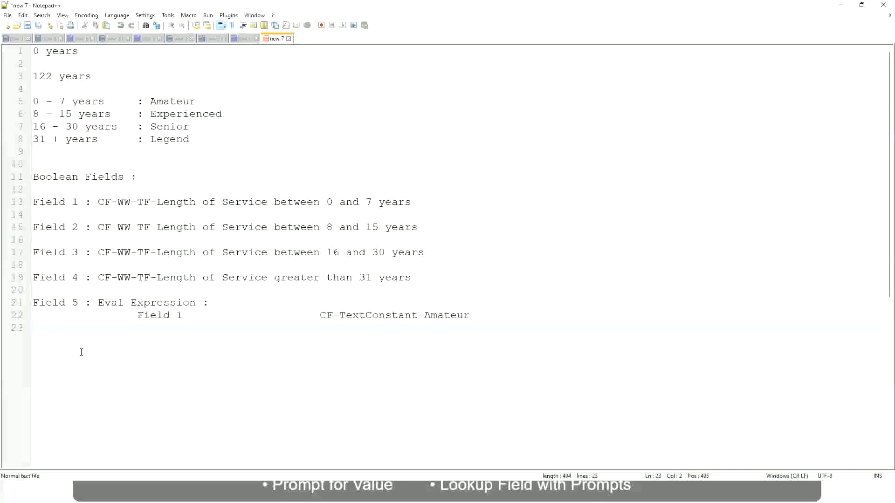
Step: In the Notepad++ notes, add the amount "10,000 USD" on a new line a few lines below the existing text
key(Return)
key(Return)
key(Return)
key(Left)
text(10,000 USD)
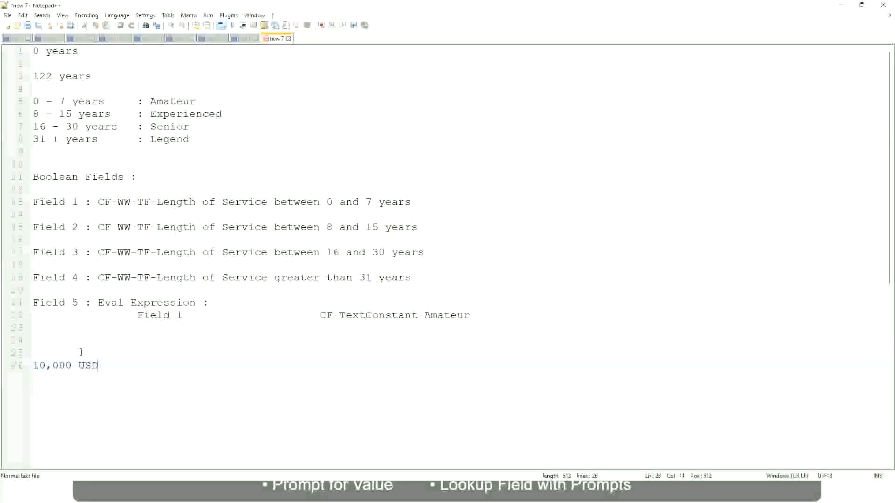
Step: Add "1,000,000 USD" on the same line, spaced well apart from the 10,000 USD amount
key(Tab)
key(Tab)
key(Tab)
key(Tab)
key(Tab)
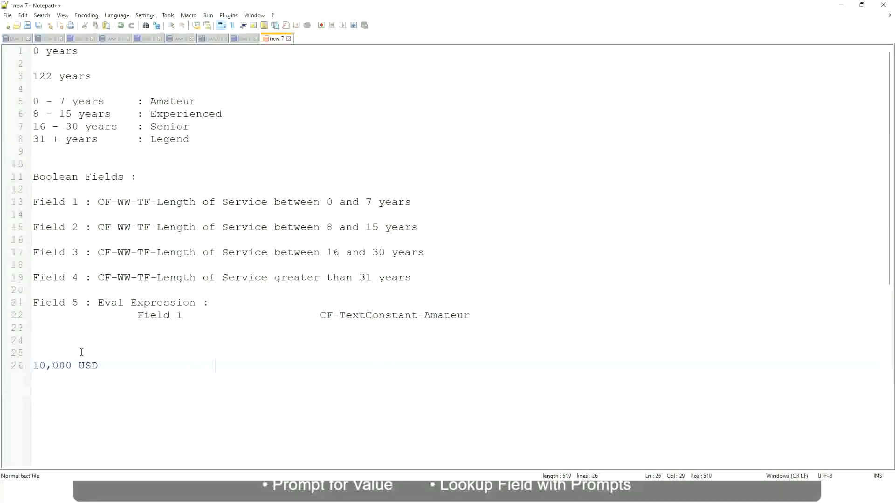
text(1,000,000)
key(Left)
key(Left)
key(Left)
key(Left)
key(Left)
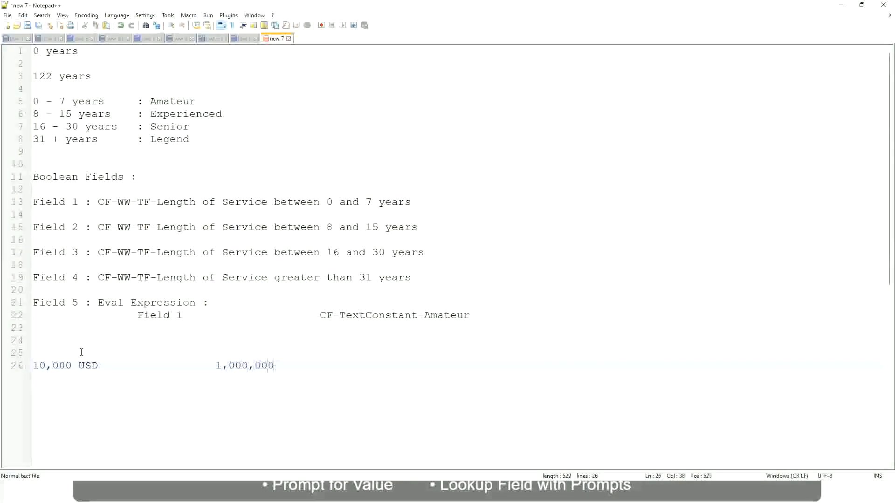
key(End)
text(USD)
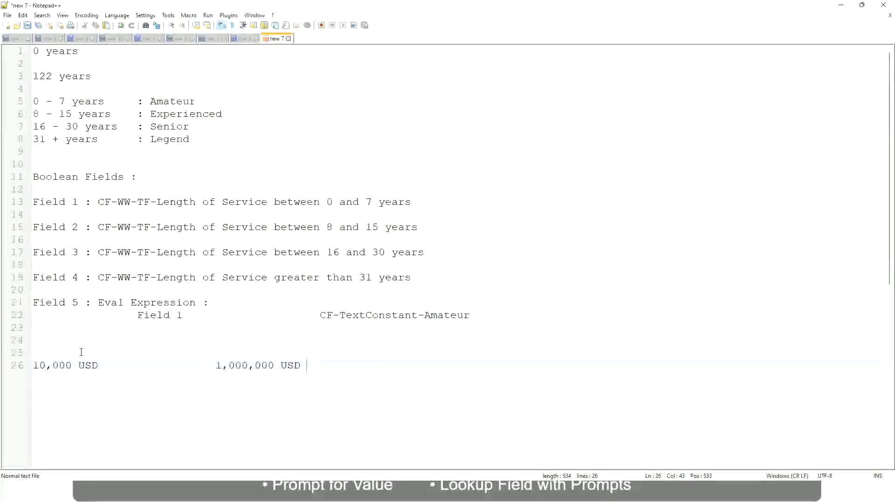
Step: Below the USD amounts, after a blank line, write the band "10 - 50,000 : Low" with the label spaced apart
key(Return)
key(Return)
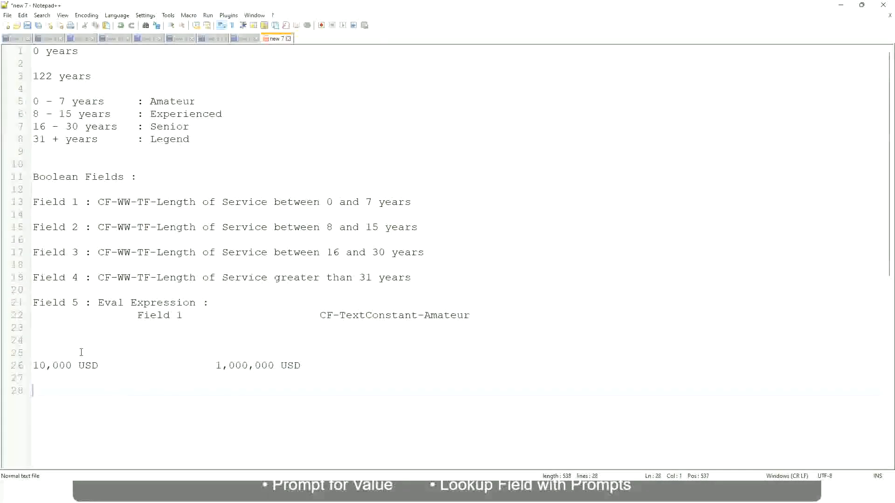
text(10 - 50,000)
key(Tab)
key(Tab)
key(Tab)
key(Tab)
text(: Low)
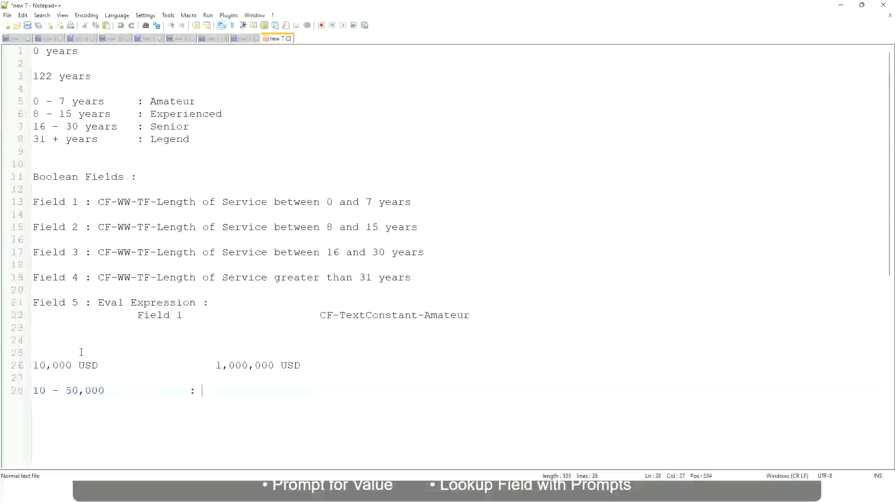
Step: On the line below the Low band, write the band "50,001 - 150,000 : Medium" with its label aligned under Low
key(Return)
key(Return)
key(Up)
text(50,001 )
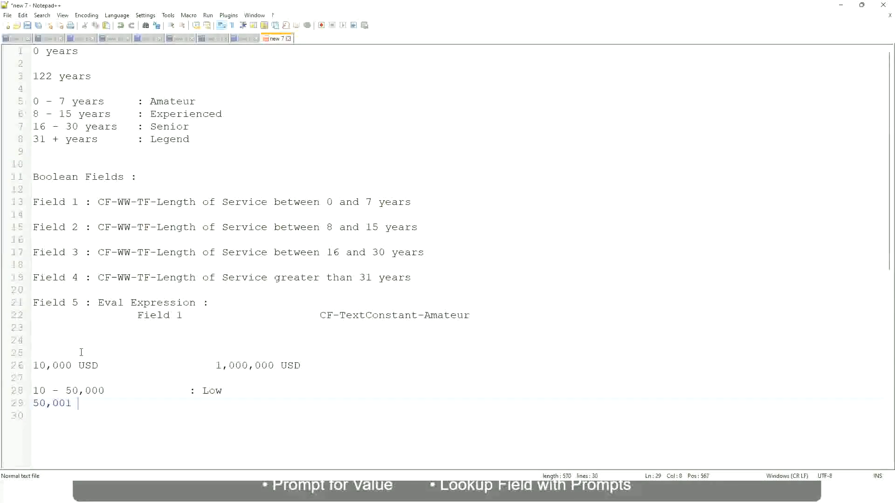
text(- 150,000)
key(Tab)
key(Tab)
text(: Med)
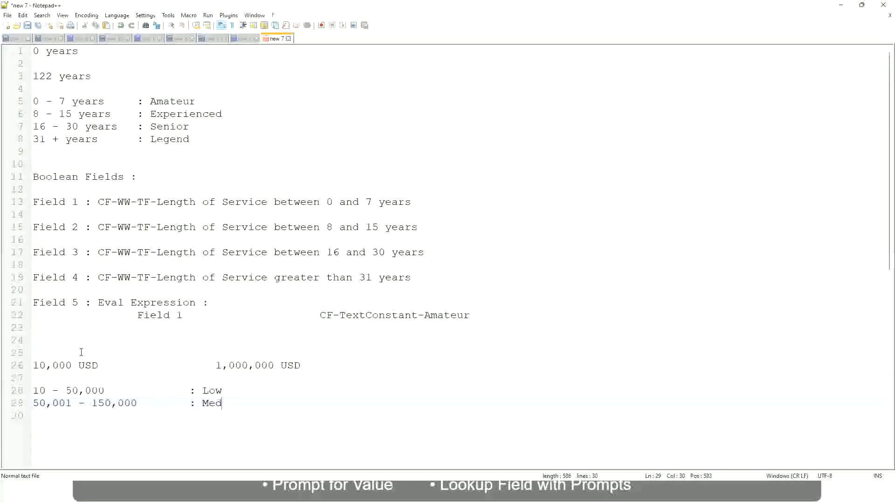
text(ium)
Step: Add the band "> 150,000 : High" on the line below Medium, aligning its label with the other two
key(Return)
text(> 1)
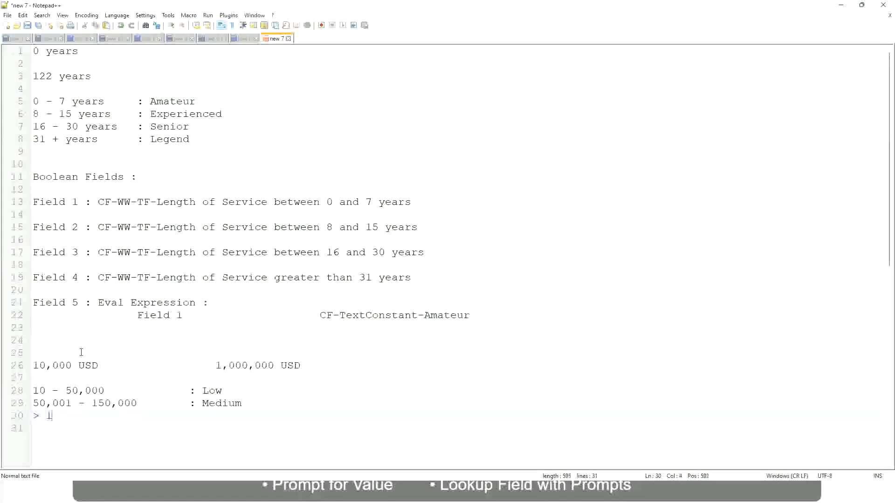
text(50,000)
key(Tab)
key(Tab)
key(Tab)
key(Tab)
text(: High)
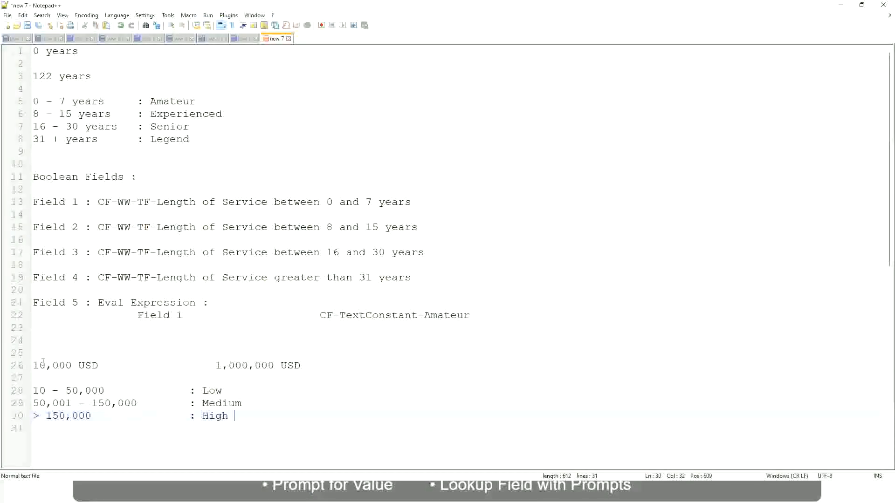
Step: Review the range from 10,000 USD to 1,000,000 USD against the Low, Medium and High bands in the notes
click(28, 366)
click(28, 365)
click(39, 366)
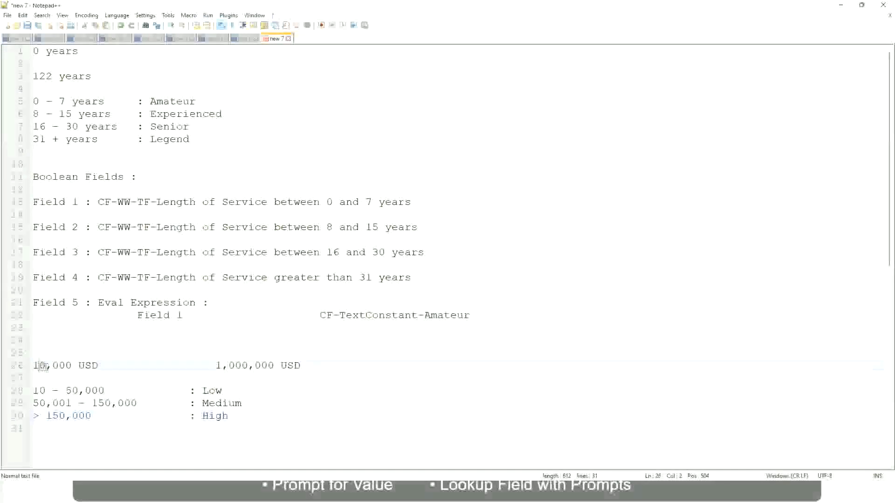
double_click(267, 367)
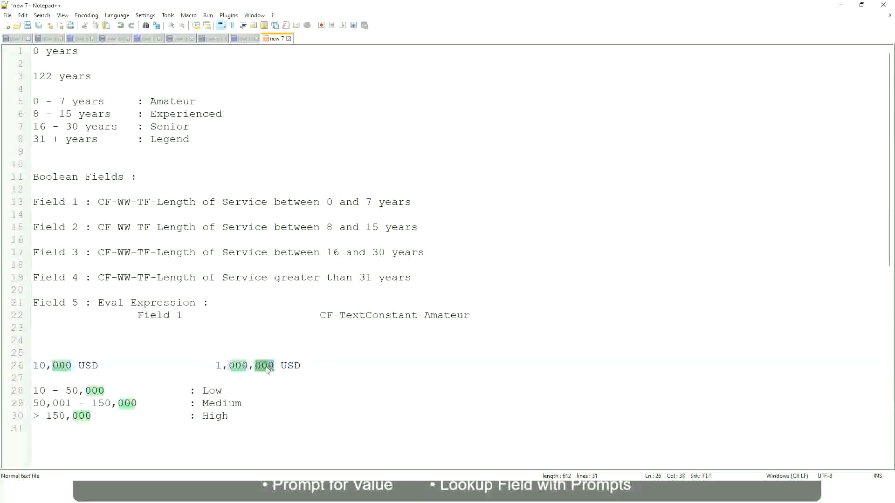
click(162, 403)
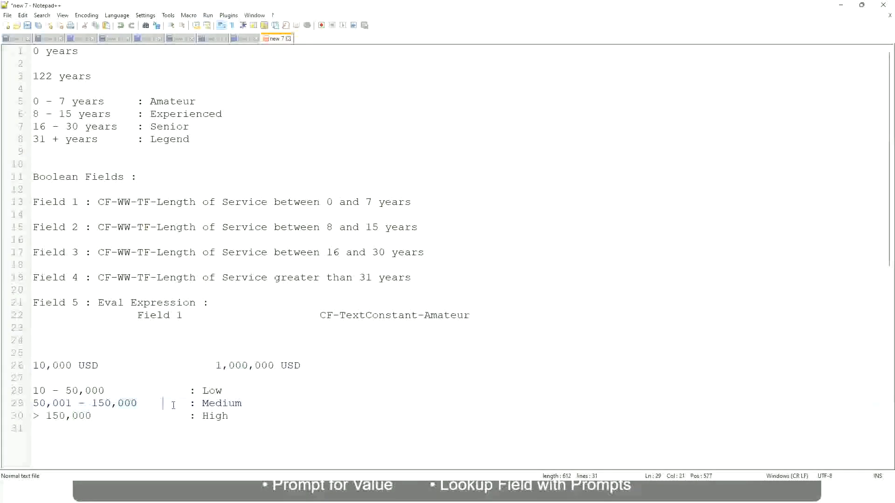
click(29, 366)
click(276, 369)
click(215, 390)
click(216, 416)
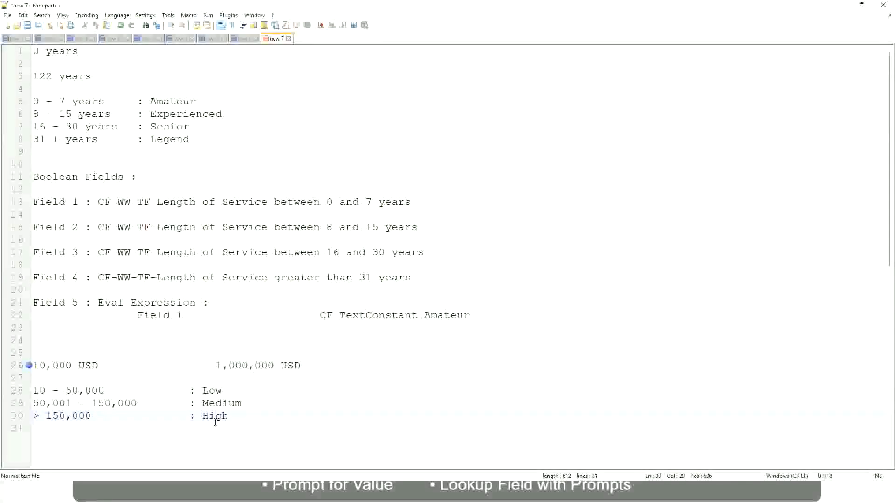
click(126, 377)
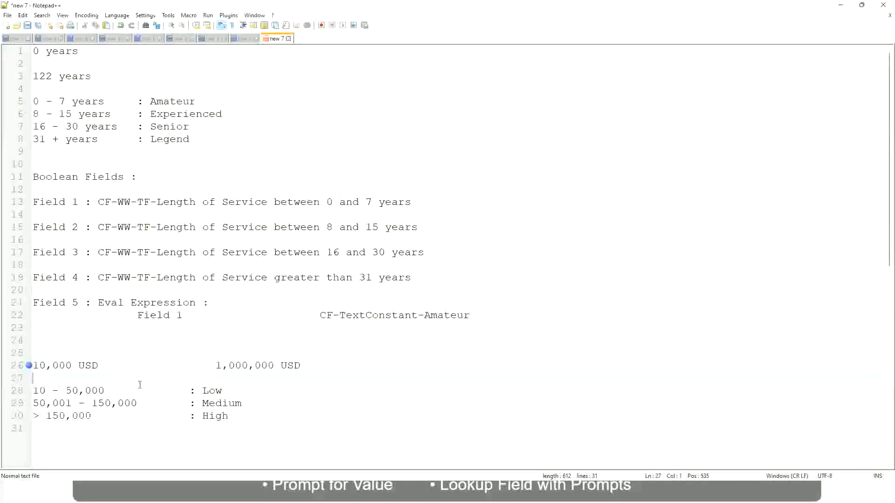
click(228, 415)
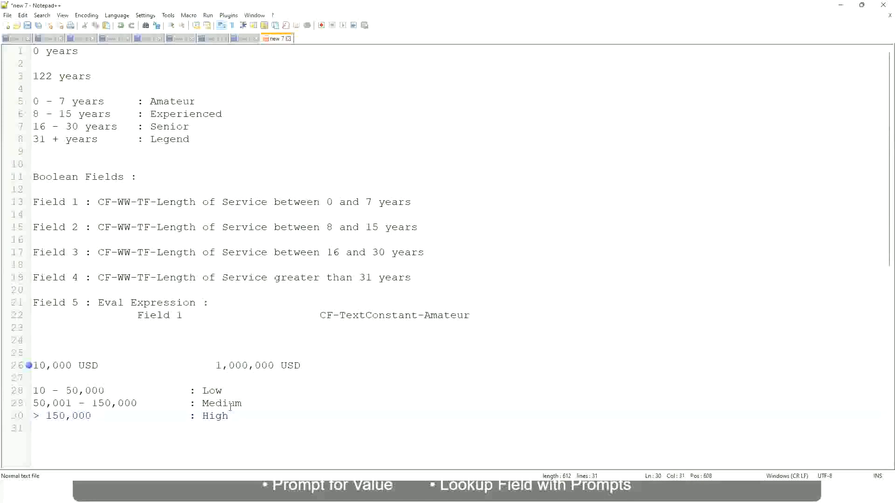